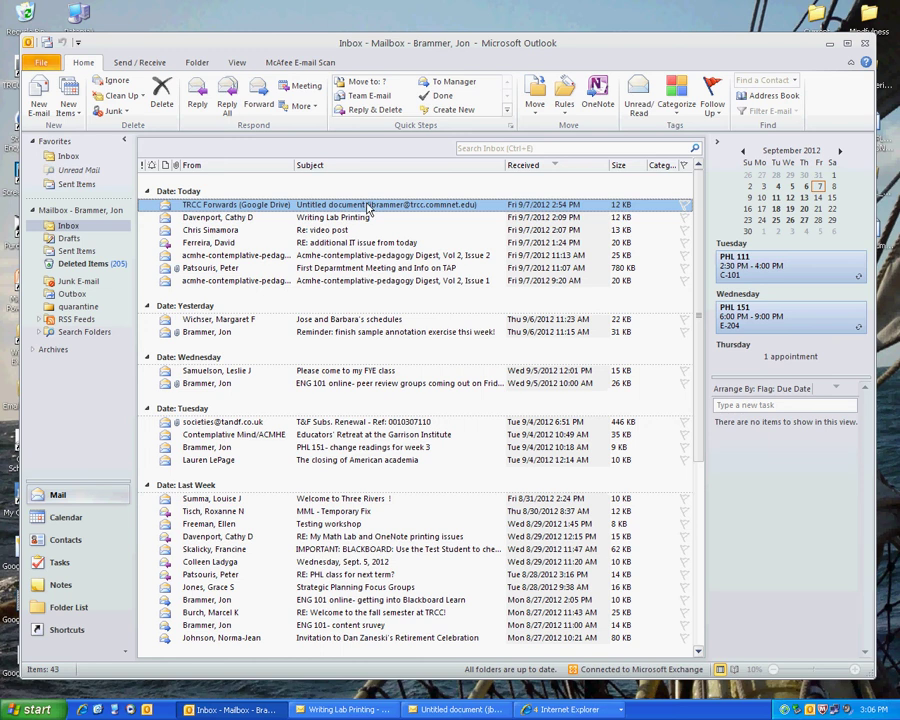
Step: Open the shared Untitled document from the Google Drive notification e-mail in the inbox
double_click(368, 206)
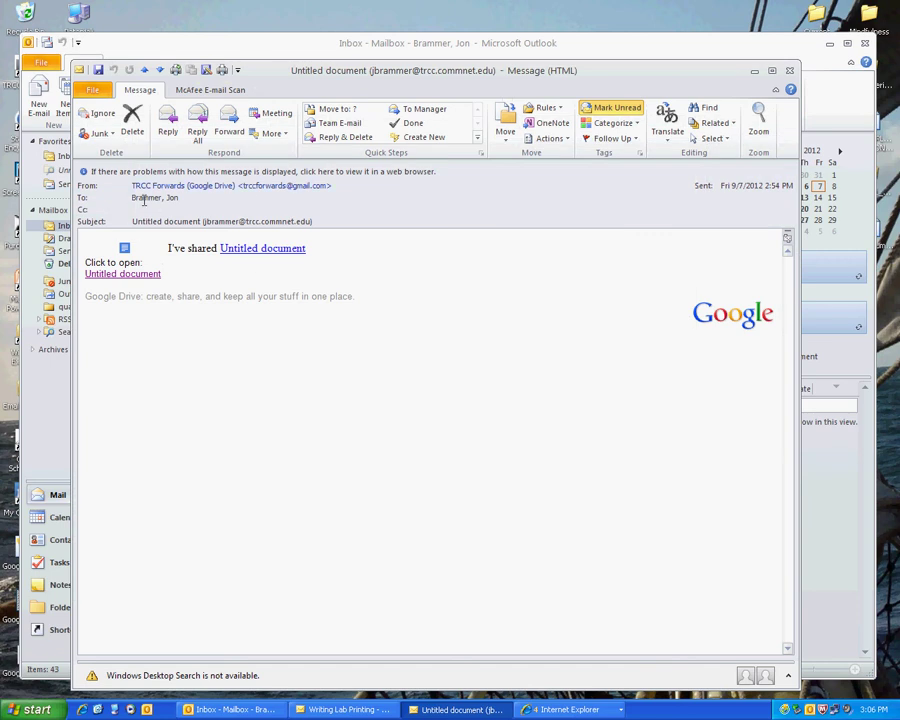
click(145, 281)
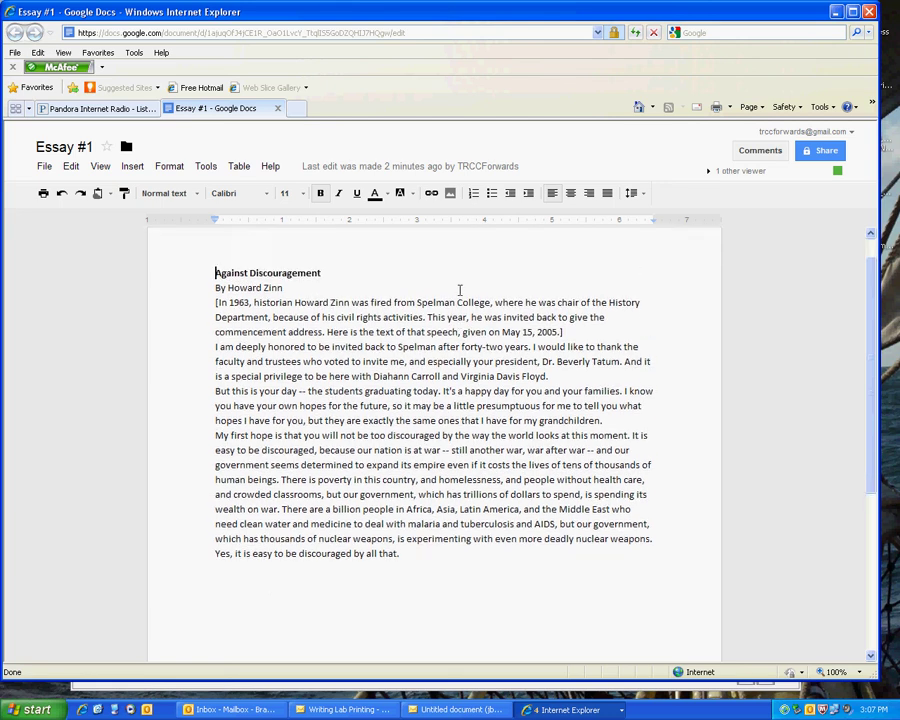
Step: Attach the comment "Great opening- nice language" to the bracketed introductory paragraph of the essay
drag(212, 337, 575, 364)
click(132, 167)
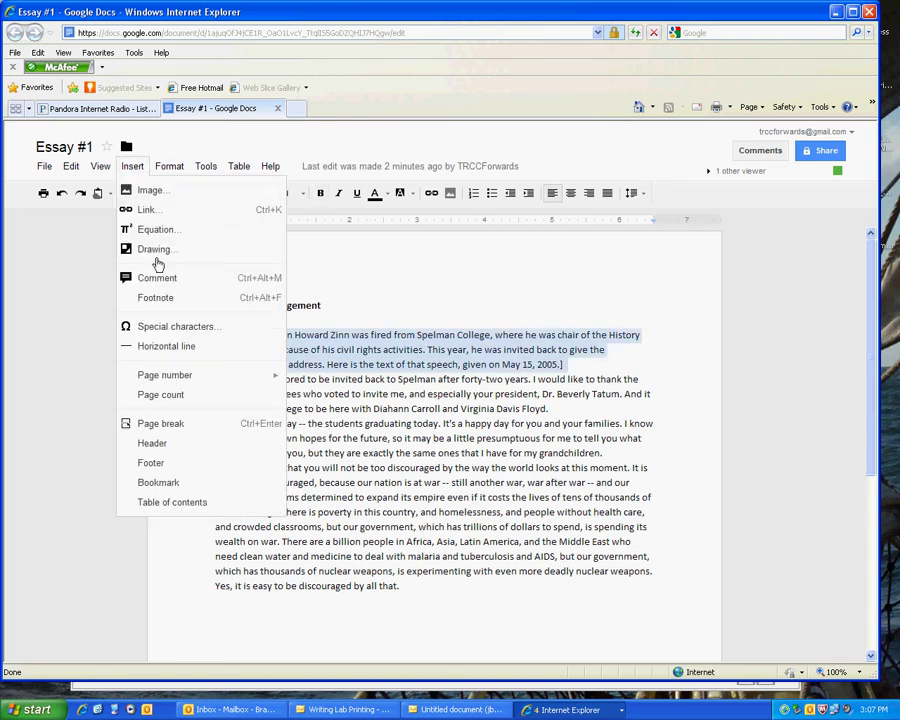
click(150, 274)
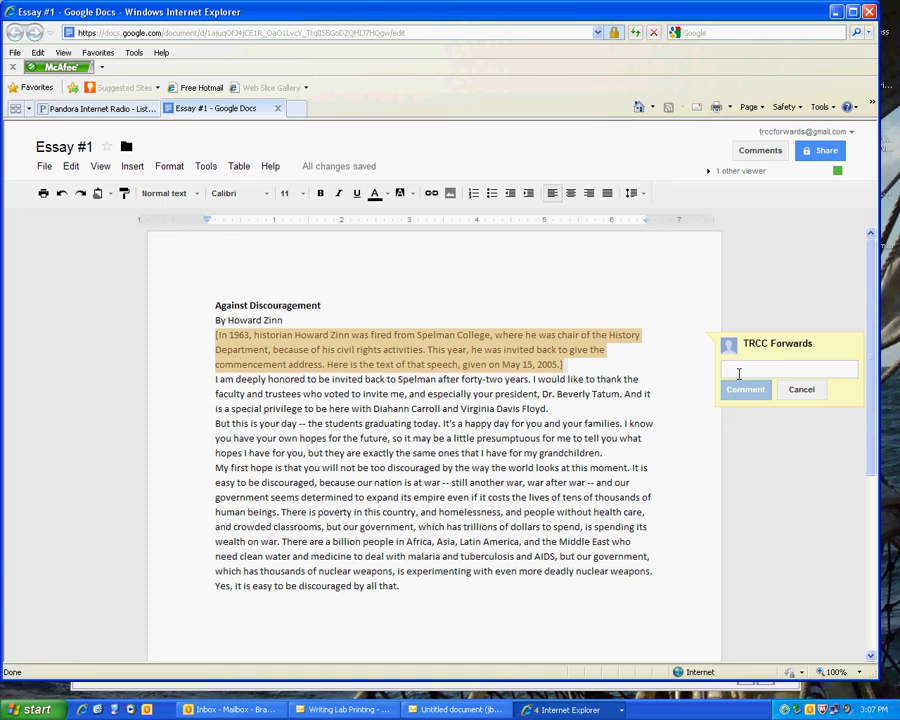
text(Great opening- niec language)
click(796, 370)
key(Delete)
key(Delete)
text(ce)
click(747, 393)
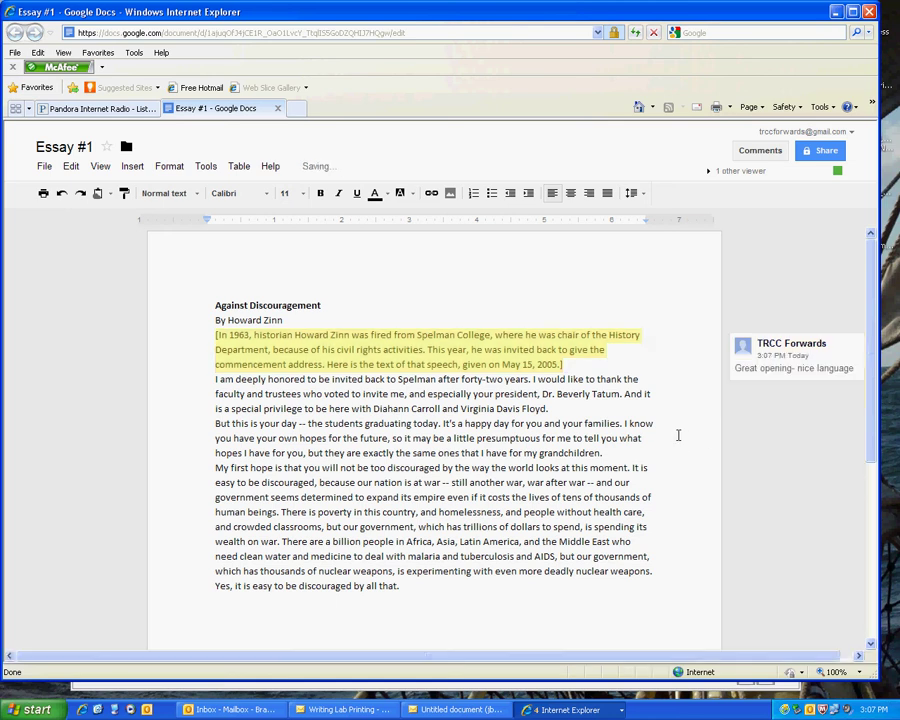
Step: Apply strikethrough to the words "But this is your day -- the students graduating today"
scroll(678, 435, down, 1)
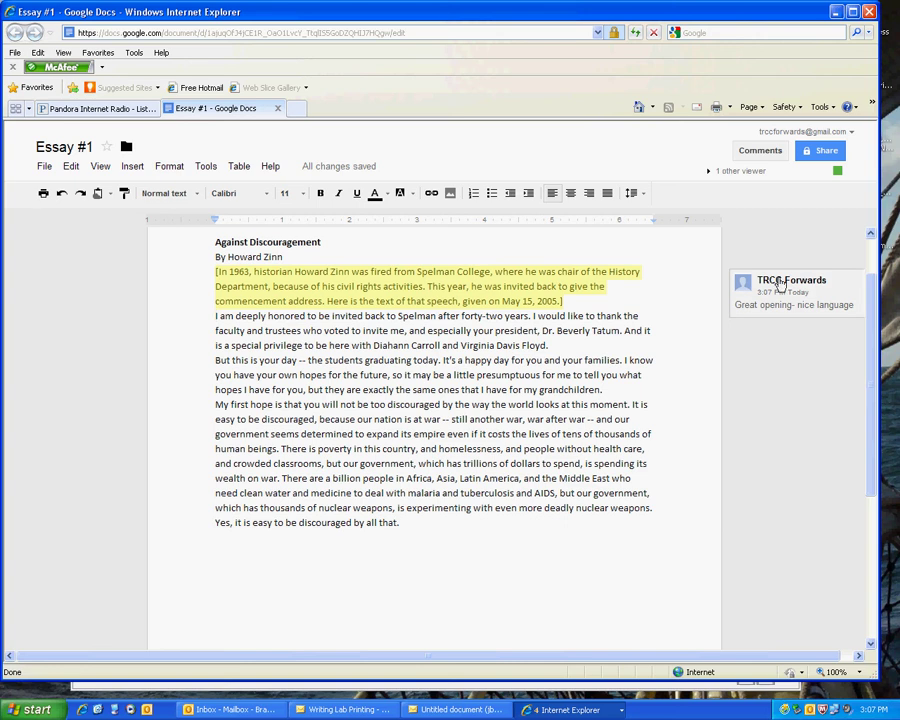
scroll(668, 324, up, 1)
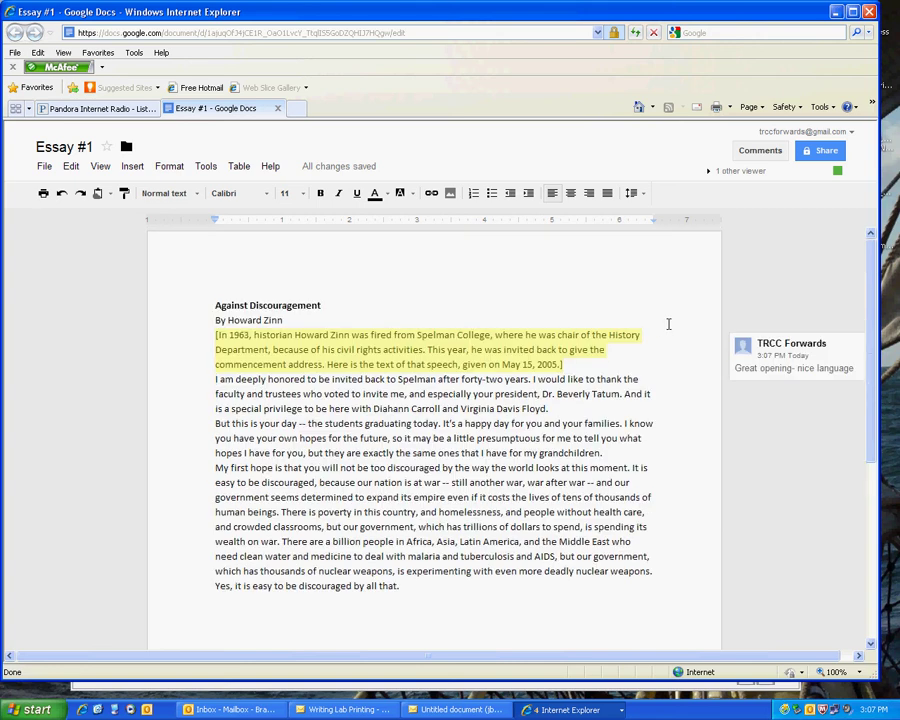
scroll(488, 424, down, 1)
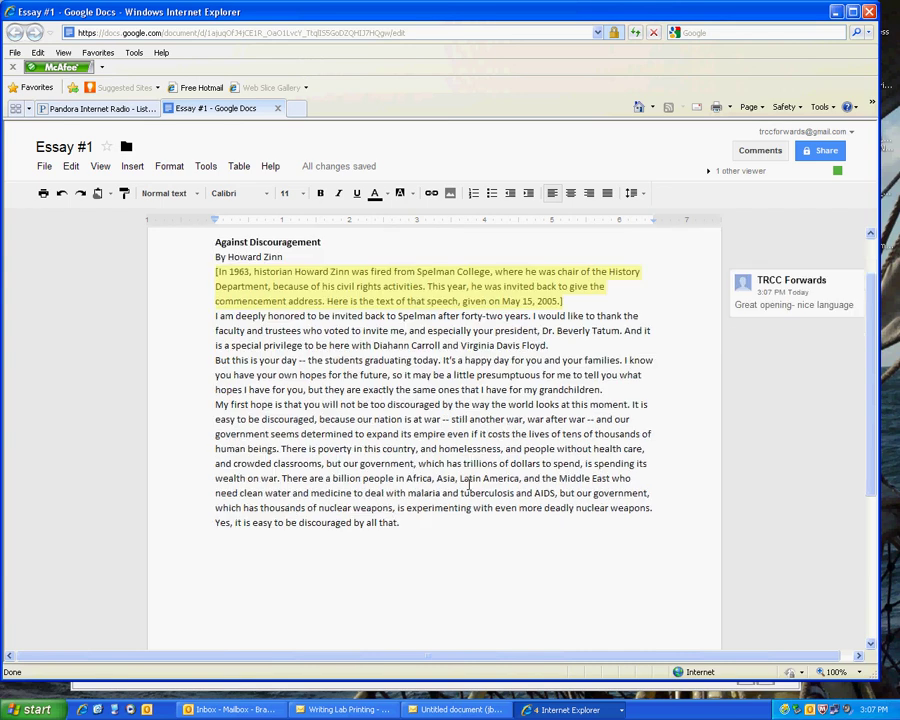
click(216, 360)
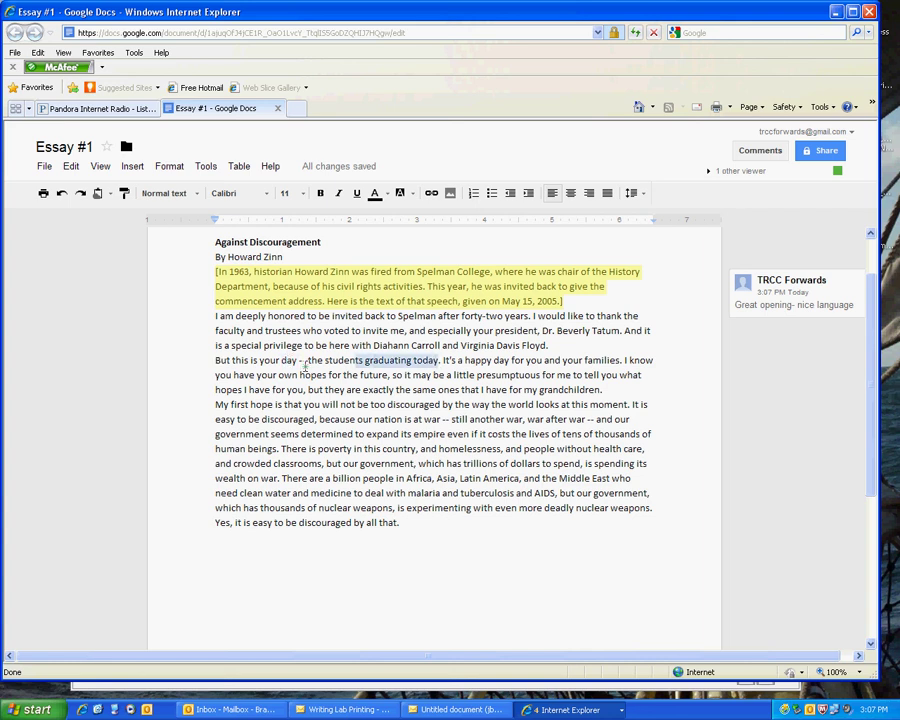
drag(305, 364, 214, 361)
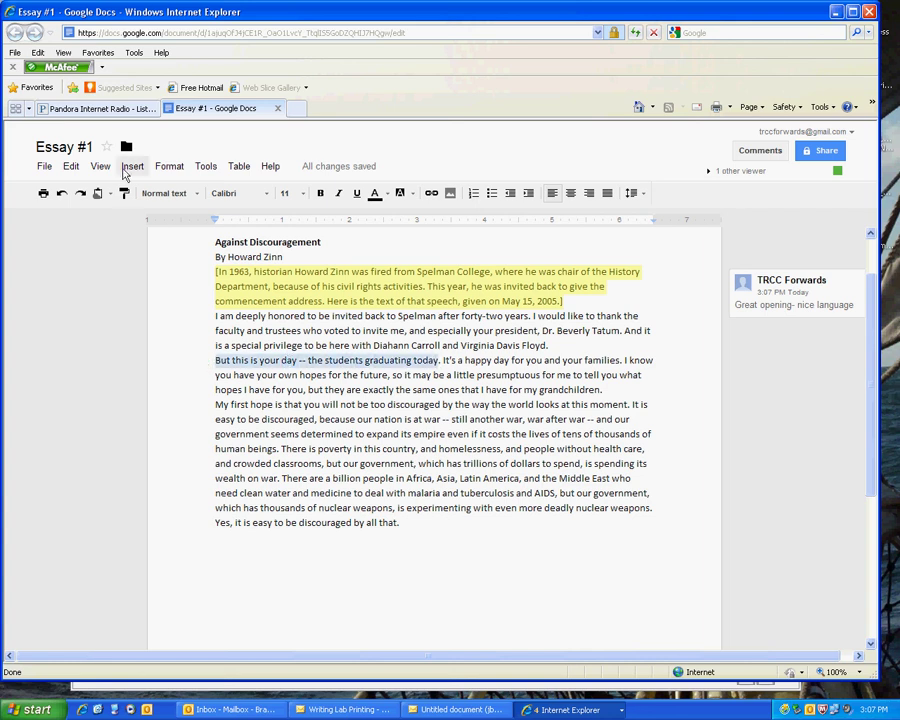
click(131, 170)
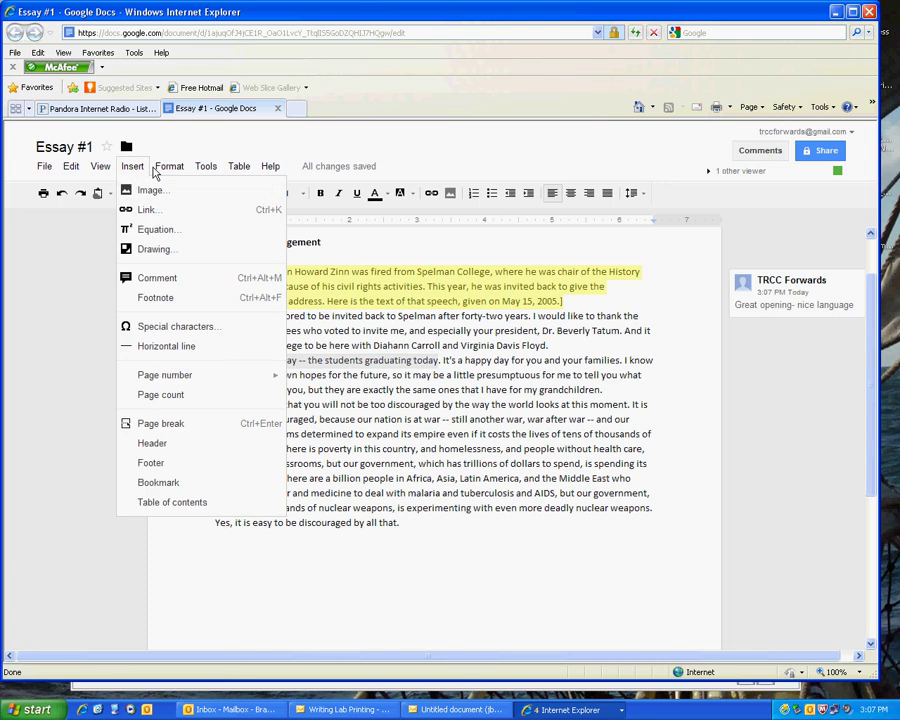
mouse_move(174, 172)
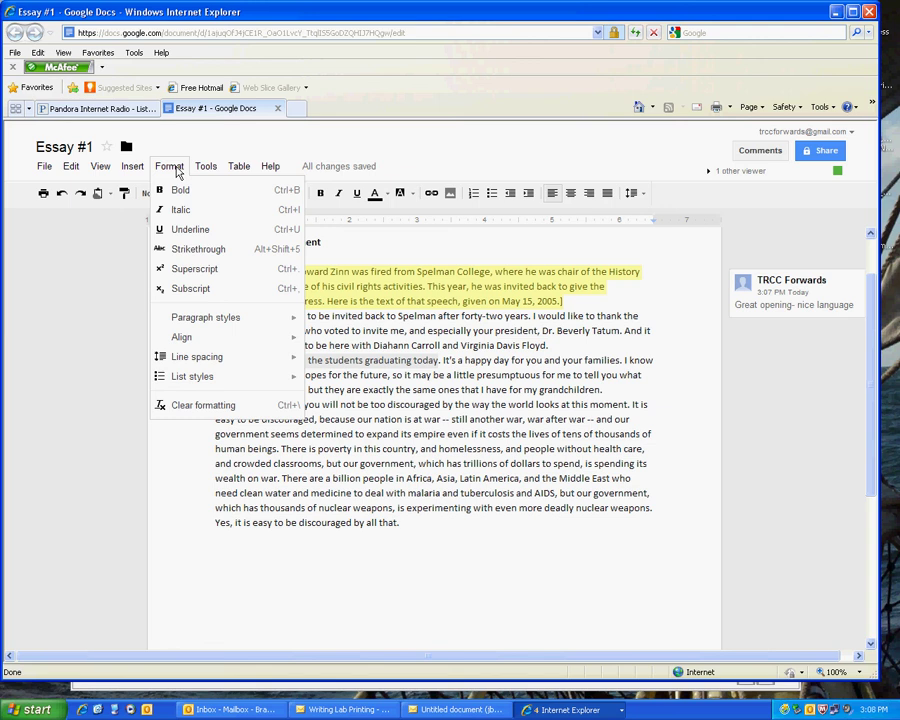
click(197, 249)
click(508, 537)
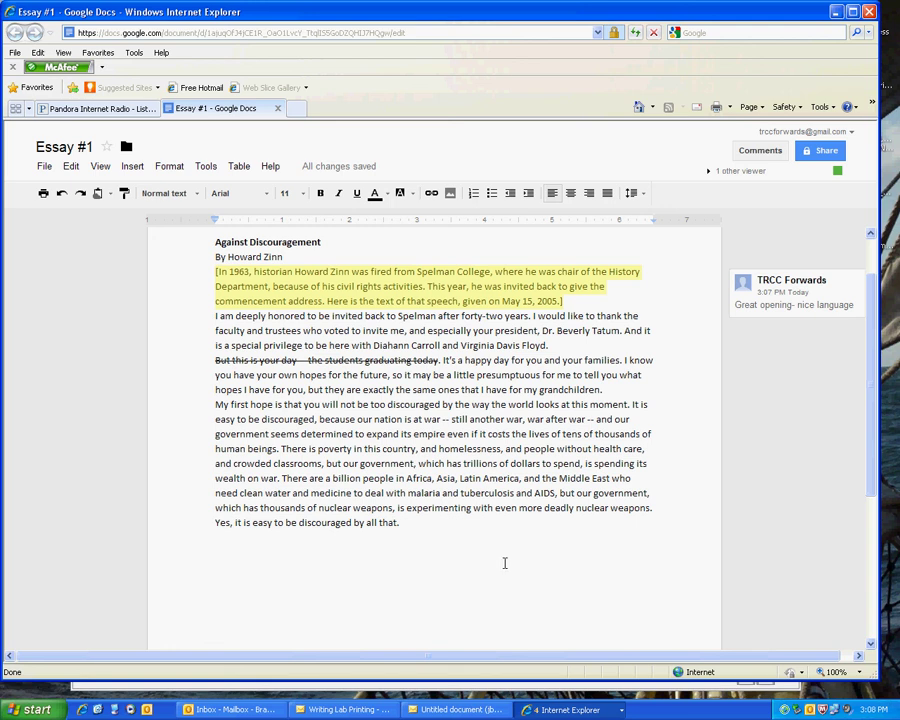
Step: Start a new paragraph after "human beings." and insert the sentence "And then I add something." at its beginning
click(281, 449)
key(Return)
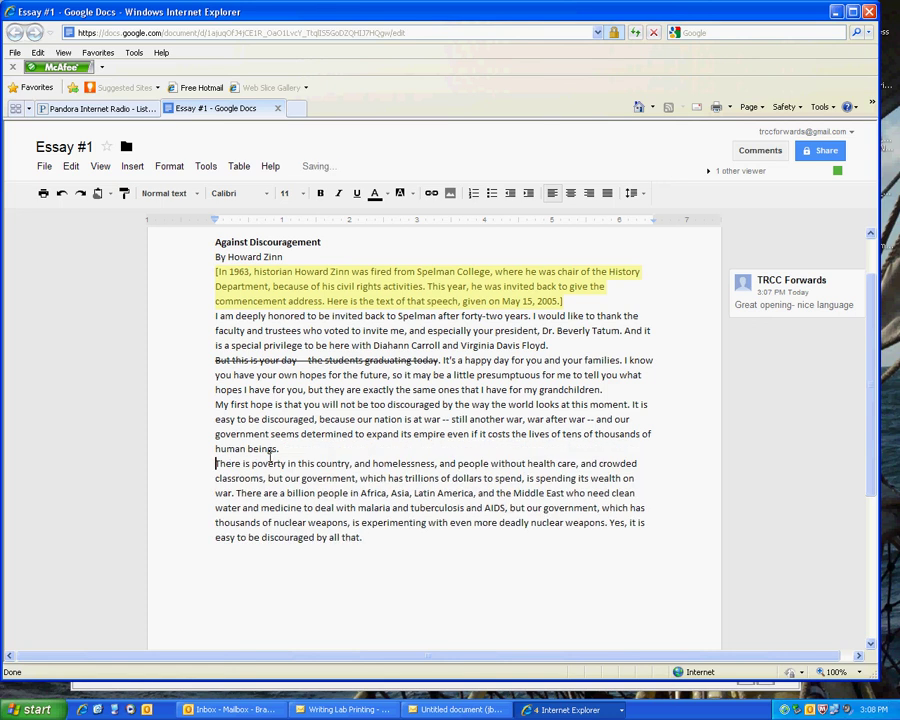
text(And then I add)
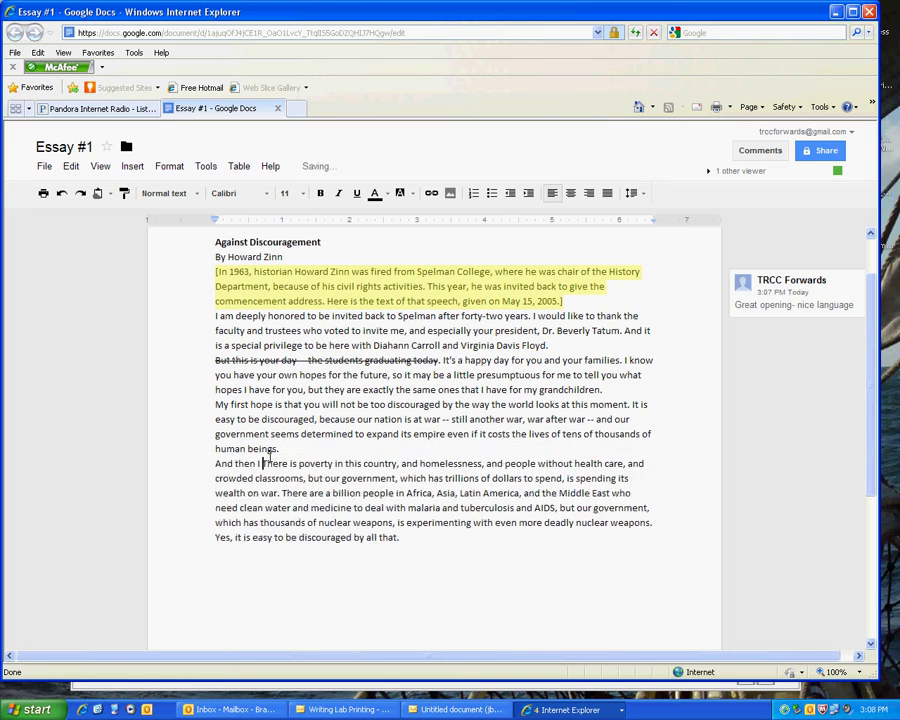
text( something)
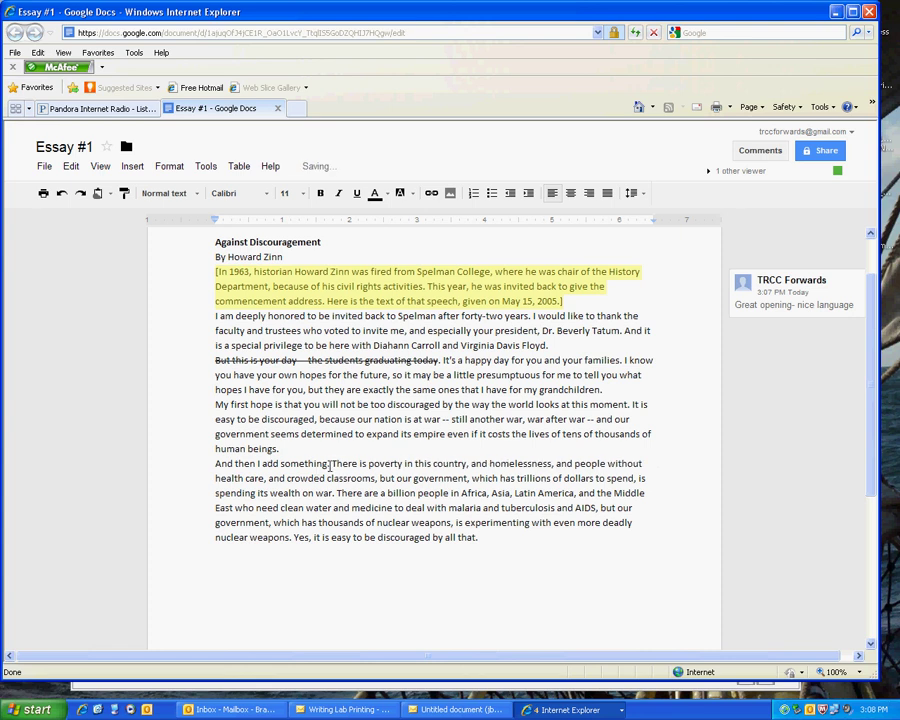
Step: Change the text color of the added sentence "And then I add something." to bright green
drag(330, 465, 210, 466)
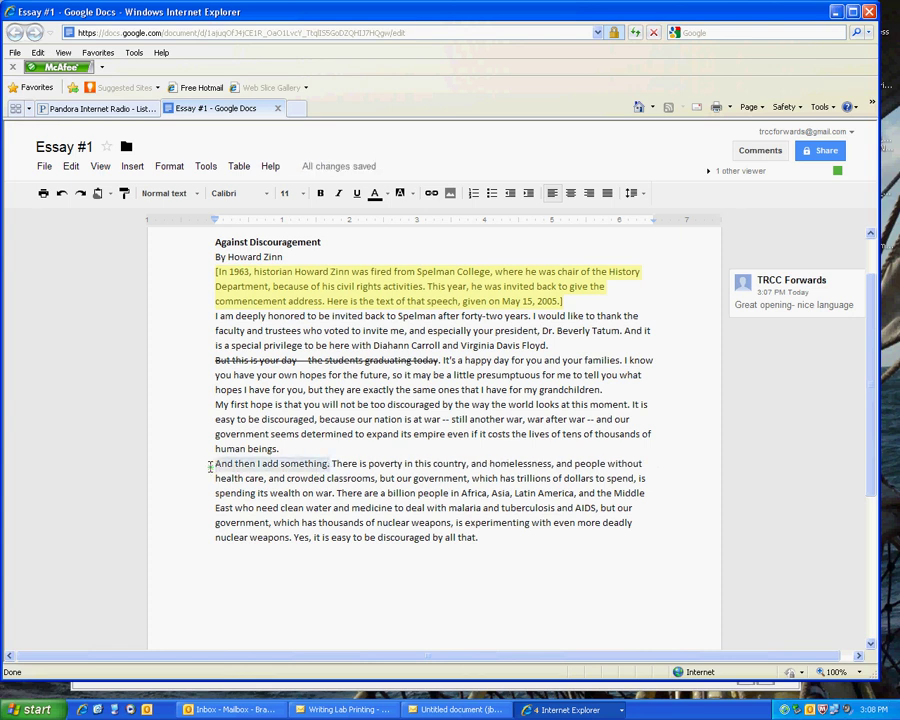
click(380, 197)
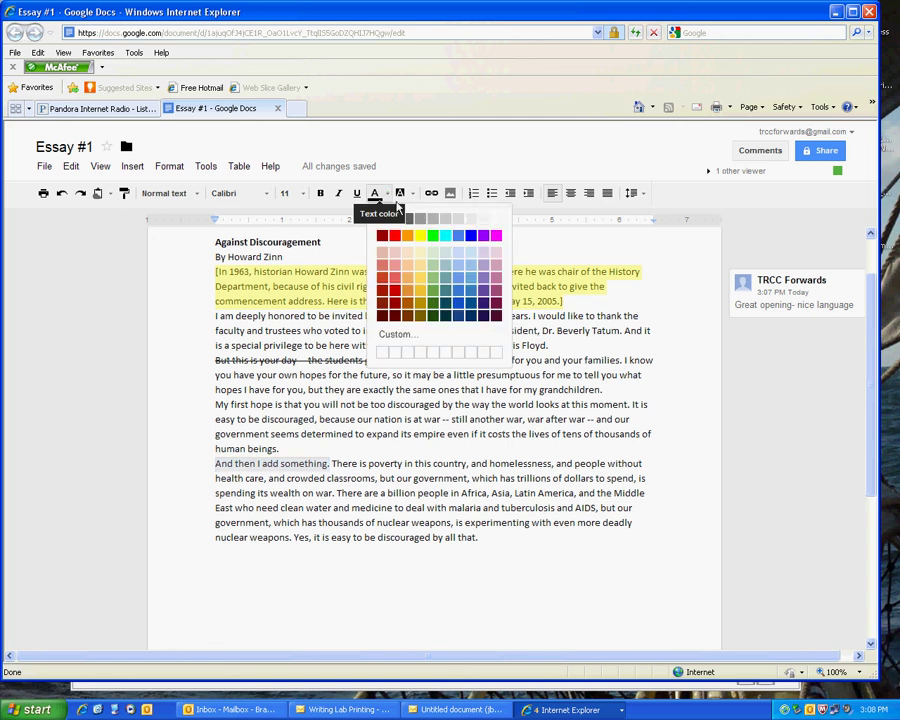
click(432, 236)
click(401, 434)
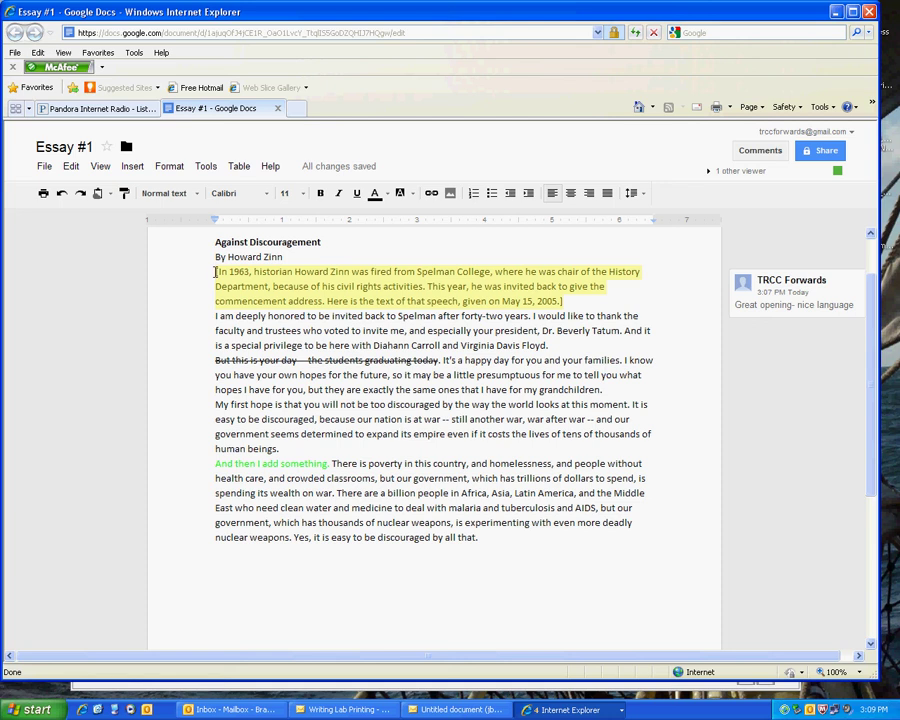
Step: Review the comment on the introductory paragraph, the Strikethrough format option and the green added sentence
click(426, 283)
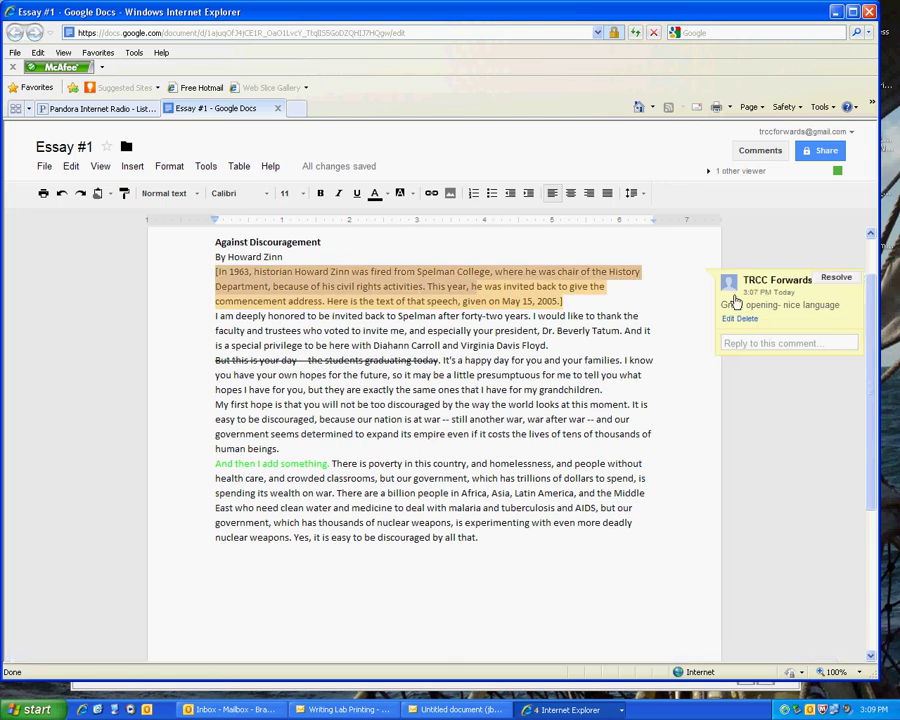
click(215, 389)
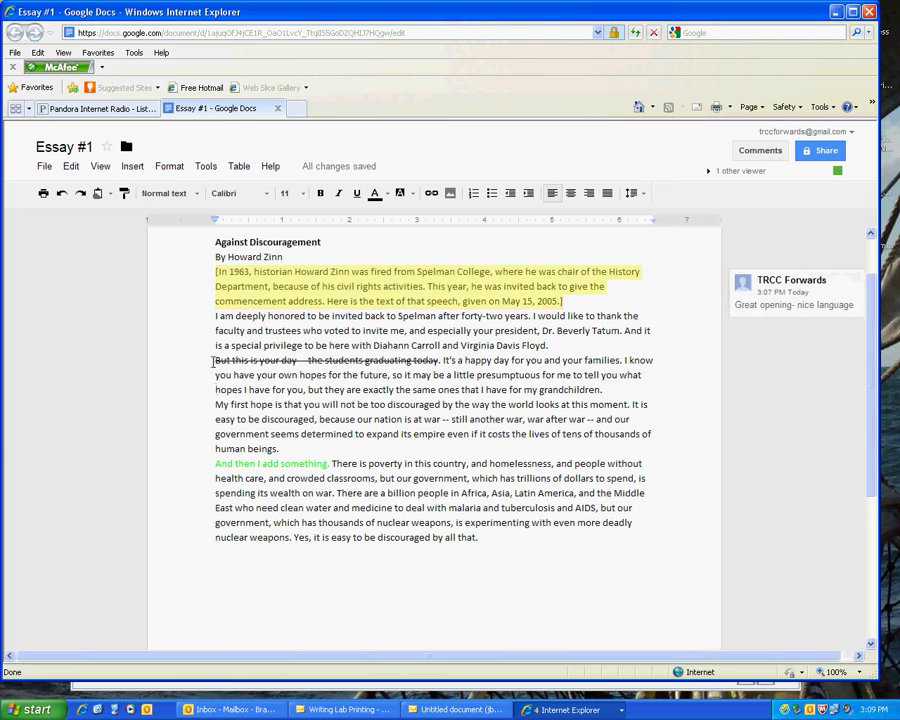
click(198, 172)
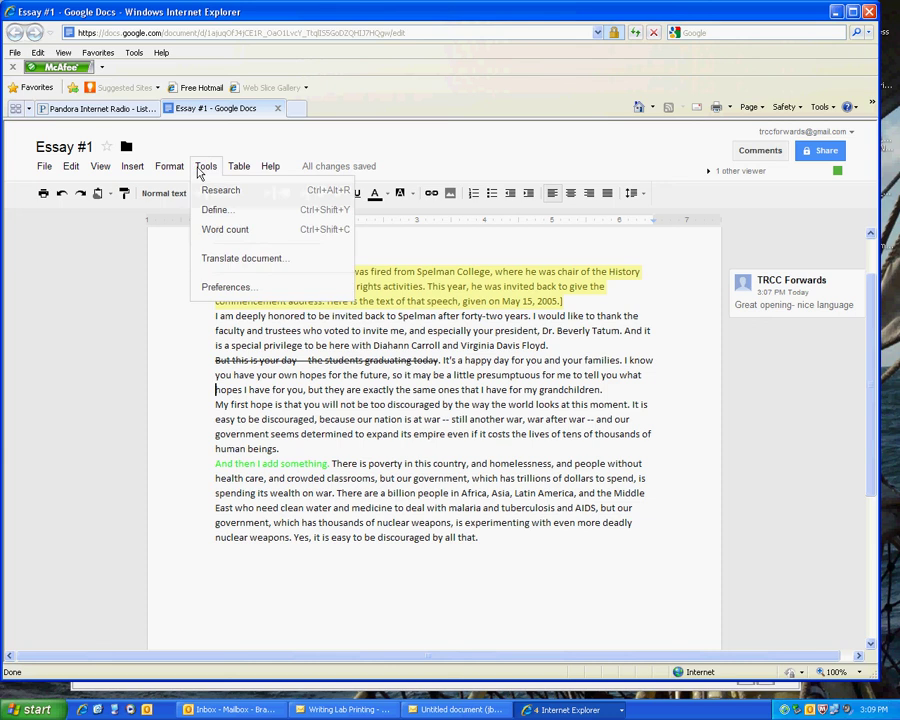
click(172, 172)
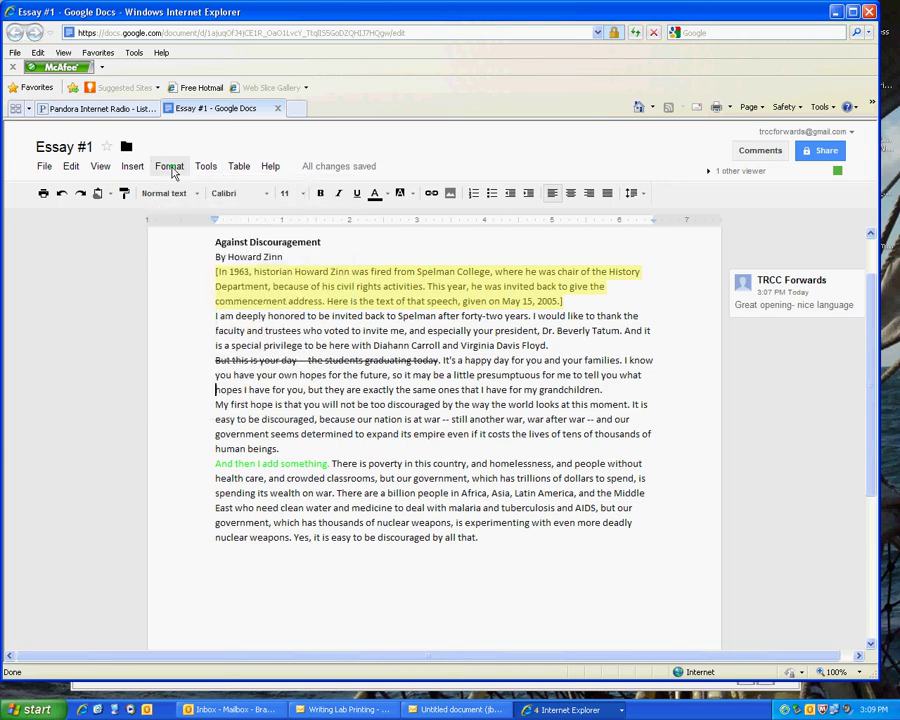
click(172, 172)
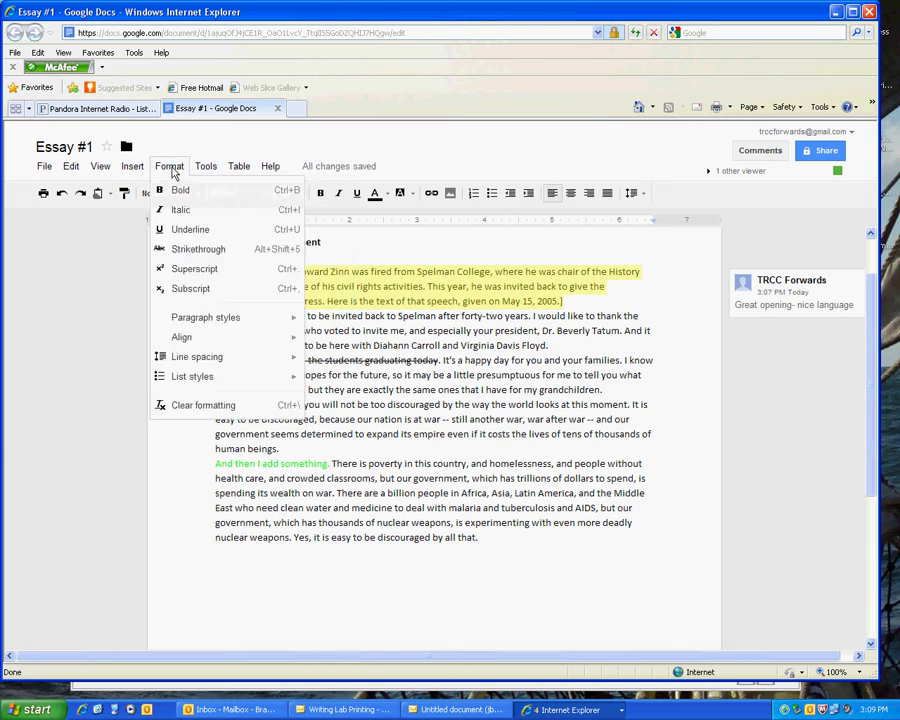
click(198, 250)
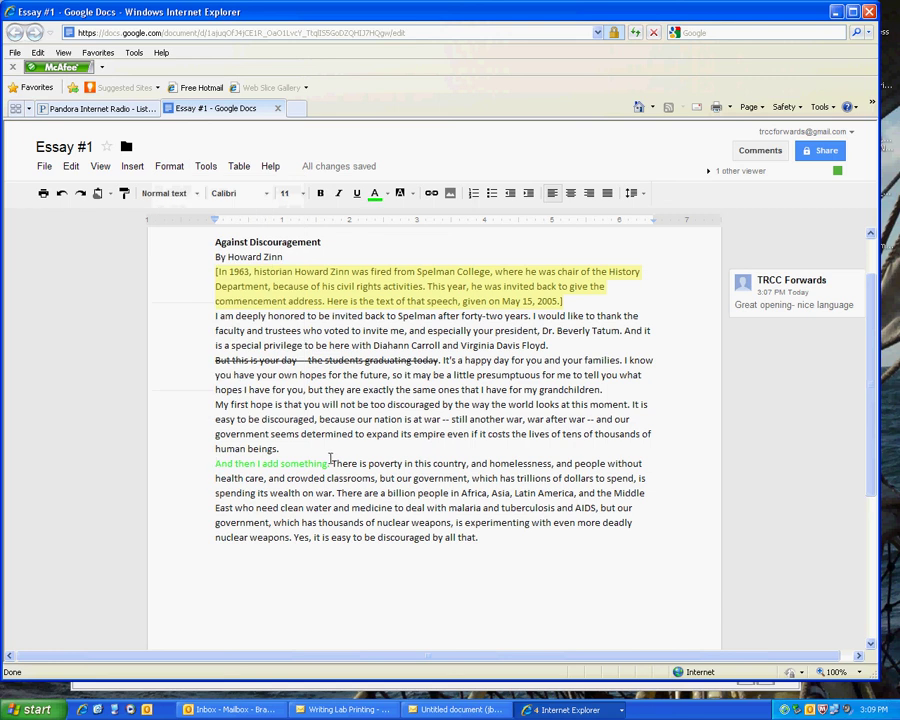
click(216, 463)
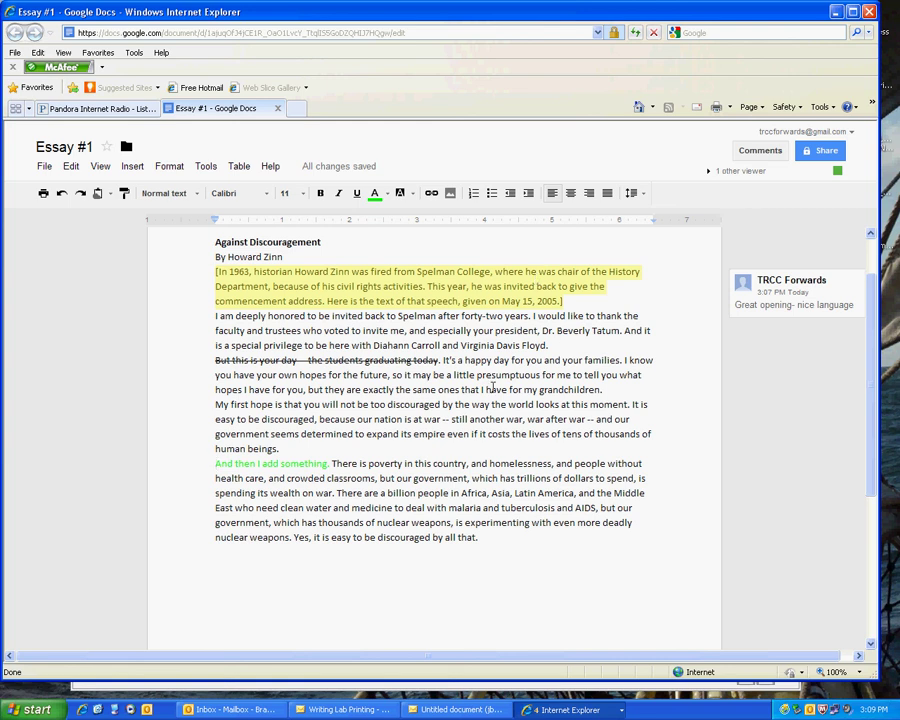
Step: Below the essay's last paragraph, leave two blank lines and add "This paper seems very strong; you might think about using more sources."
scroll(410, 415, down, 3)
click(484, 410)
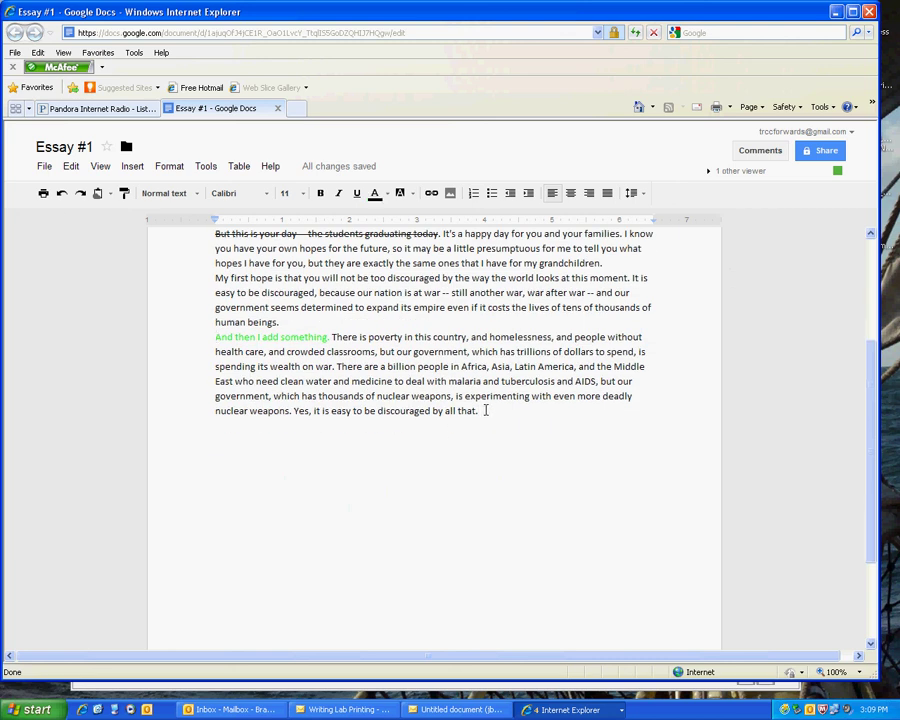
key(Return)
key(Return)
key(Return)
text(this paper seems )
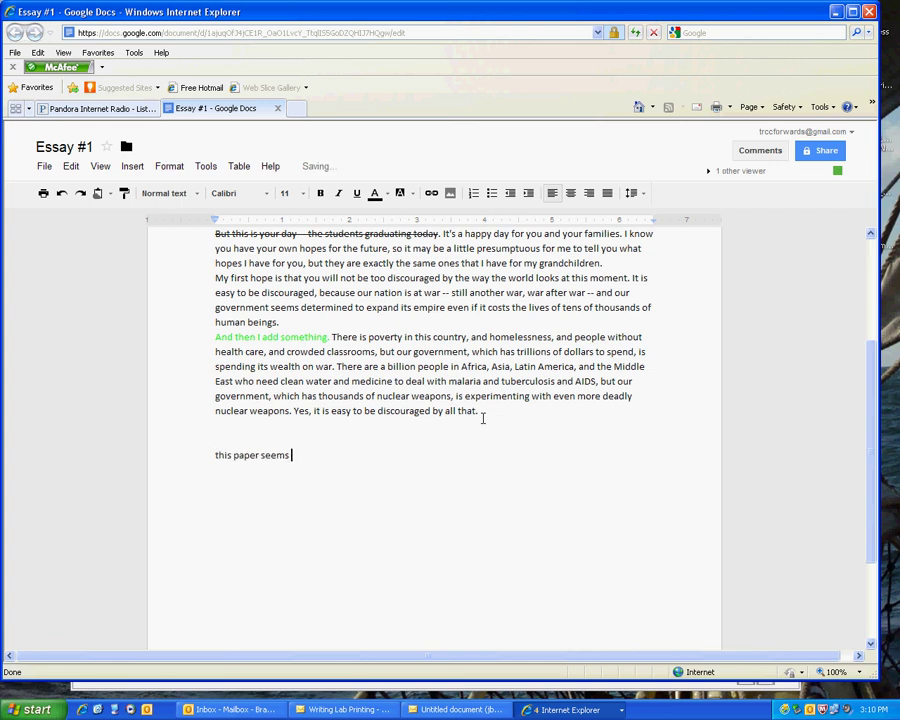
text(very strong; you migh)
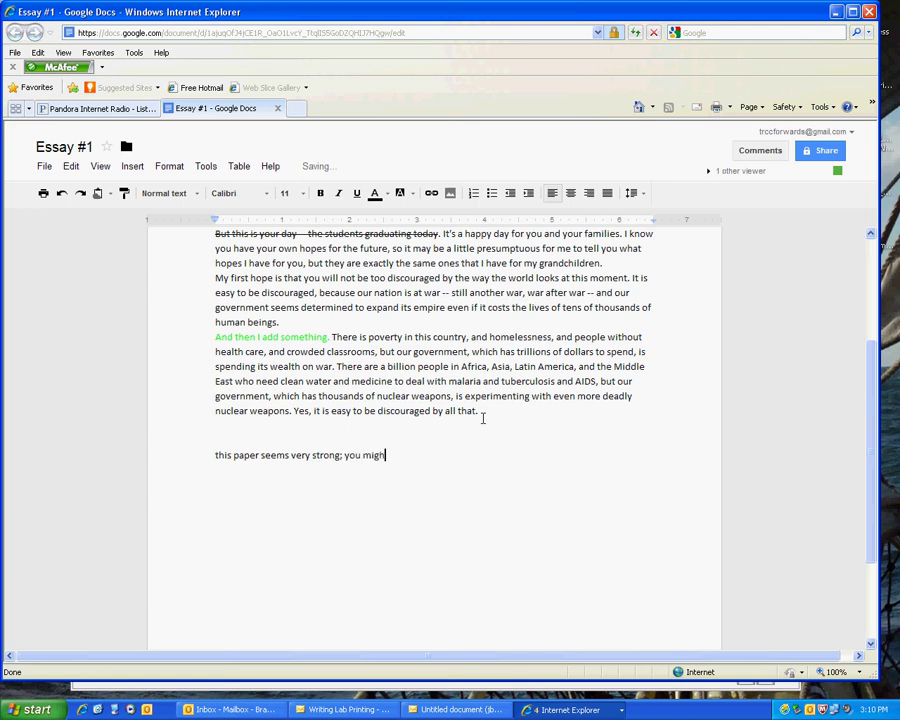
text(t think about using more sources.)
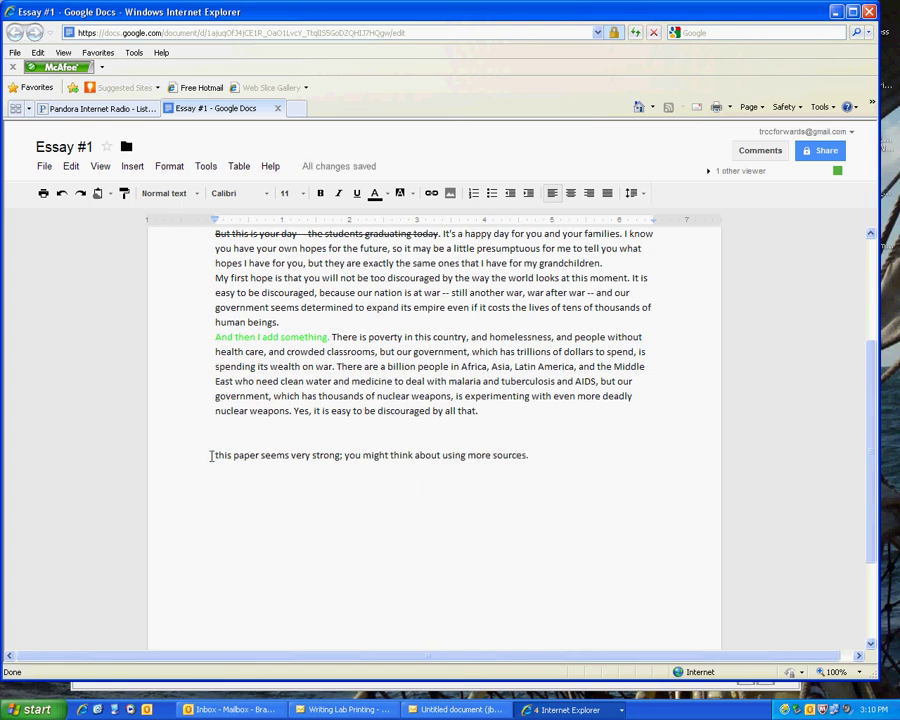
click(212, 455)
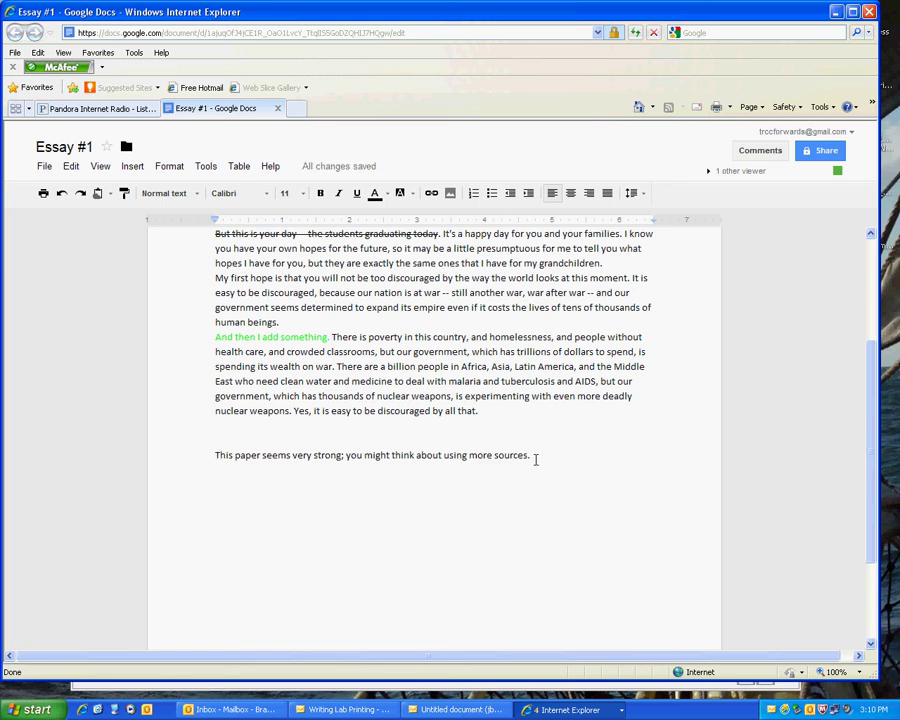
Step: Change the text color of the closing feedback sentence below the essay to bright green
drag(532, 456, 205, 455)
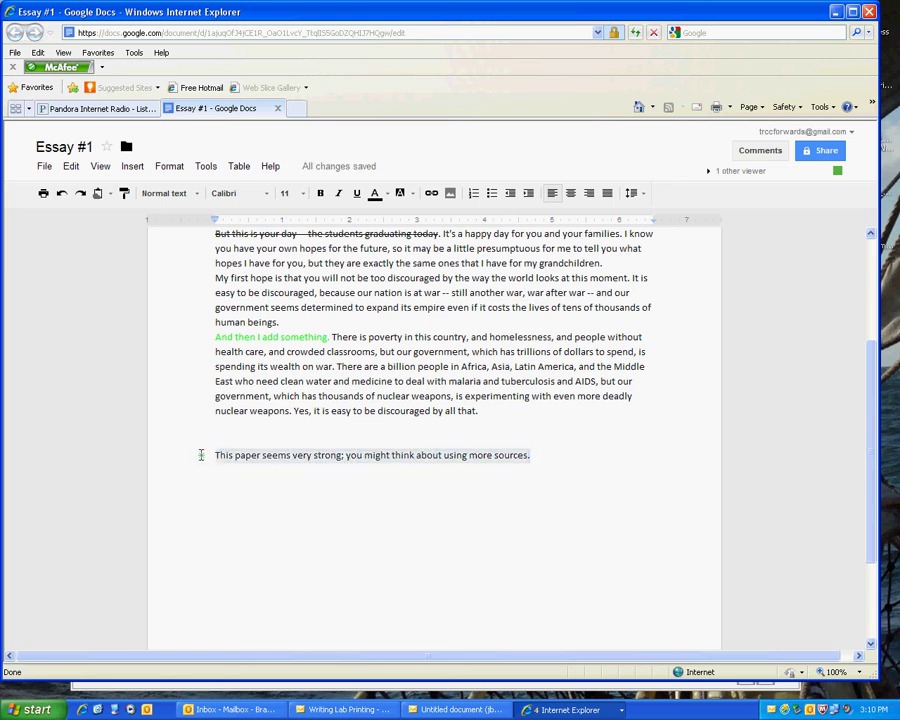
click(388, 195)
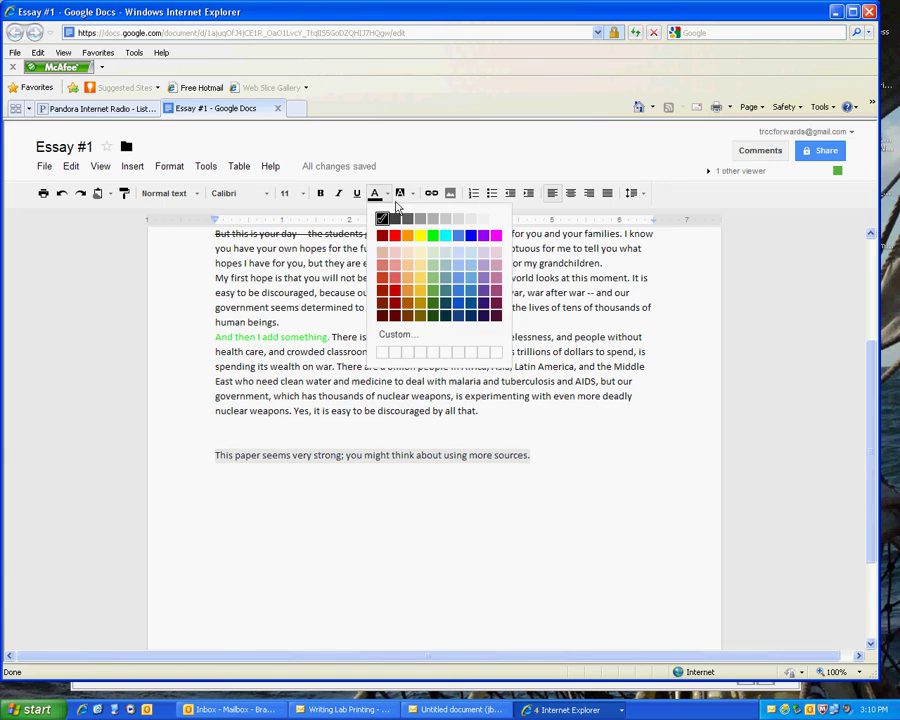
click(432, 237)
key(Up)
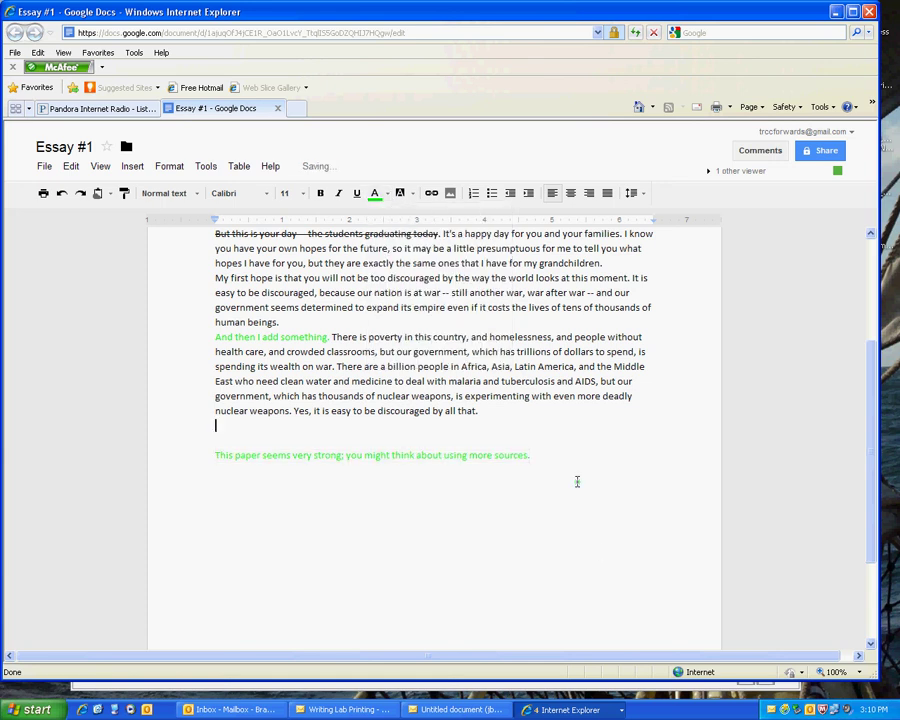
scroll(596, 526, up, 3)
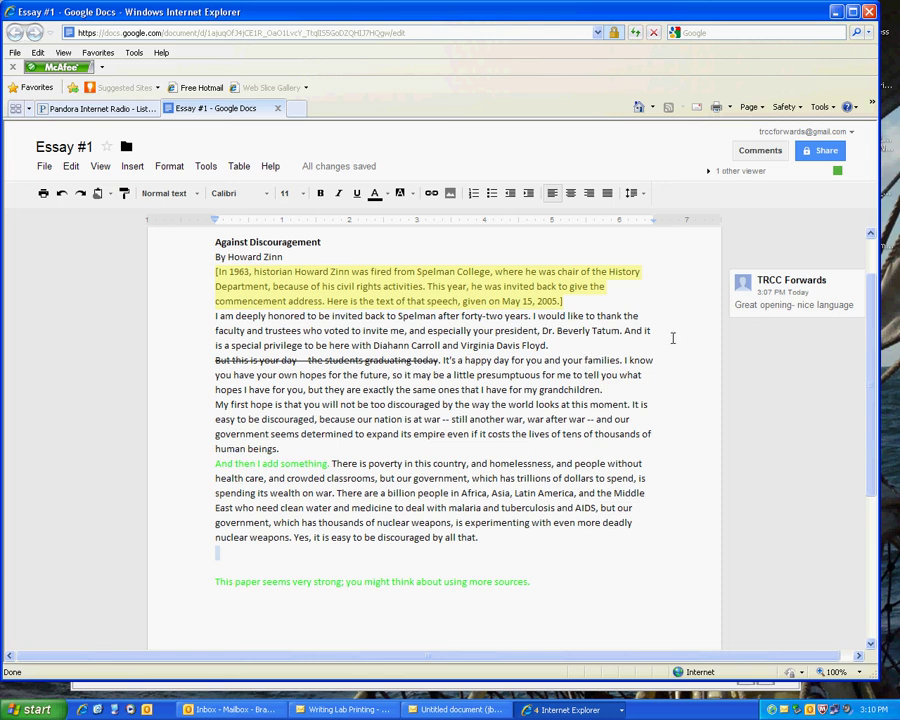
scroll(662, 337, up, 1)
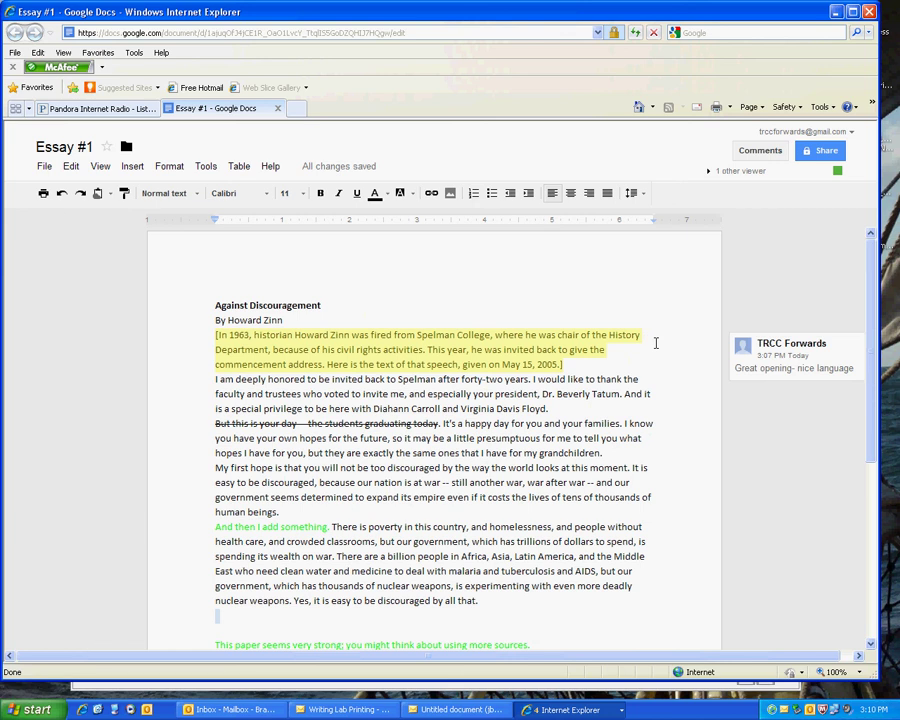